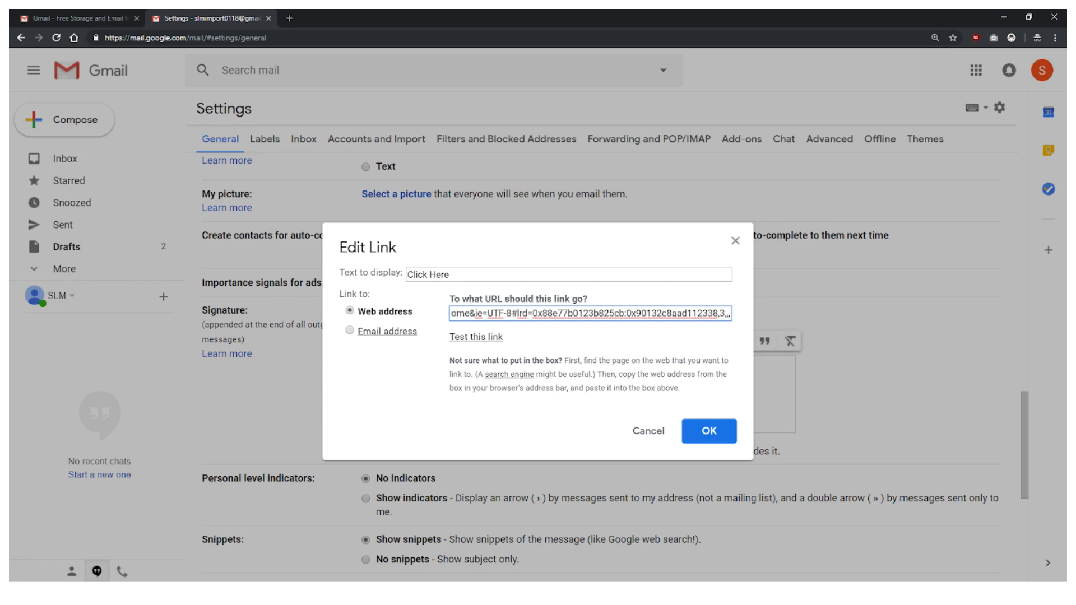
- Confirm the Google review page URL as the link on 'Click Here' in the signature
{"action": "key", "text": "Return"}
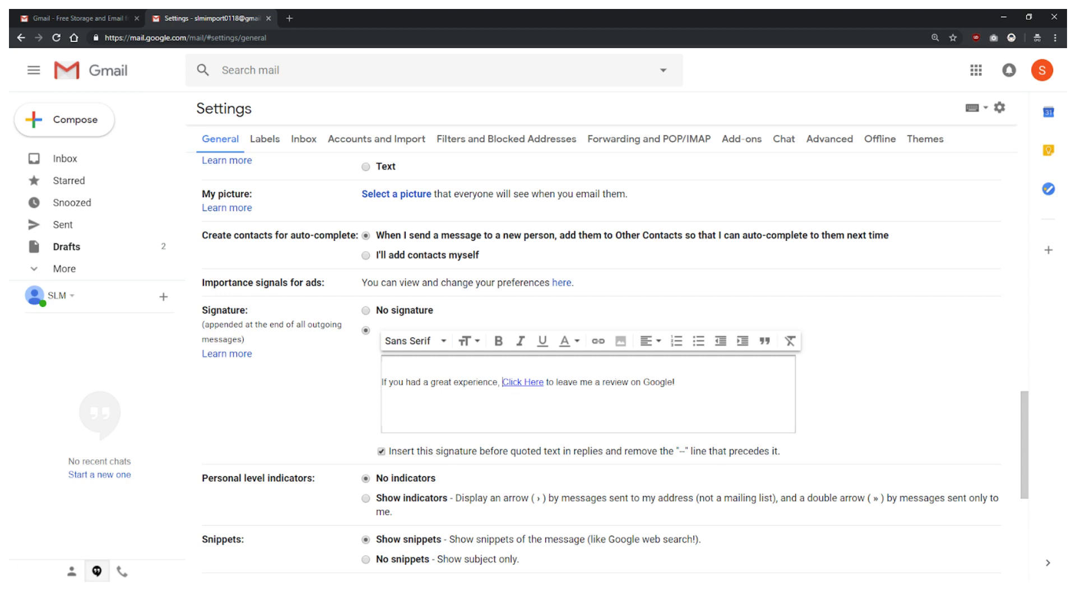
{"action": "scroll", "coordinate": [601, 353], "scroll_direction": "down", "scroll_amount": 4}
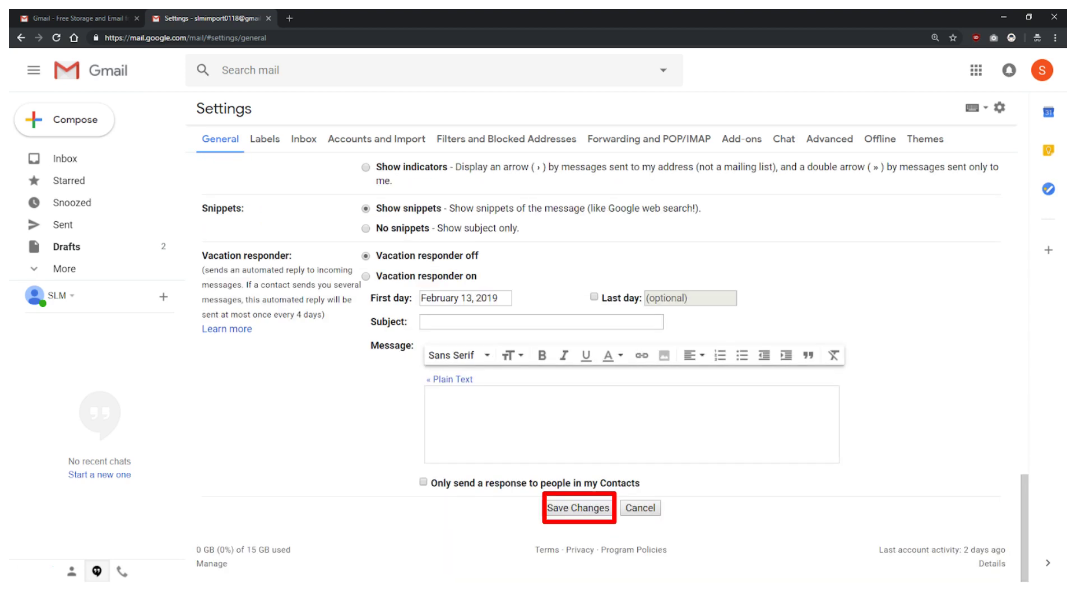